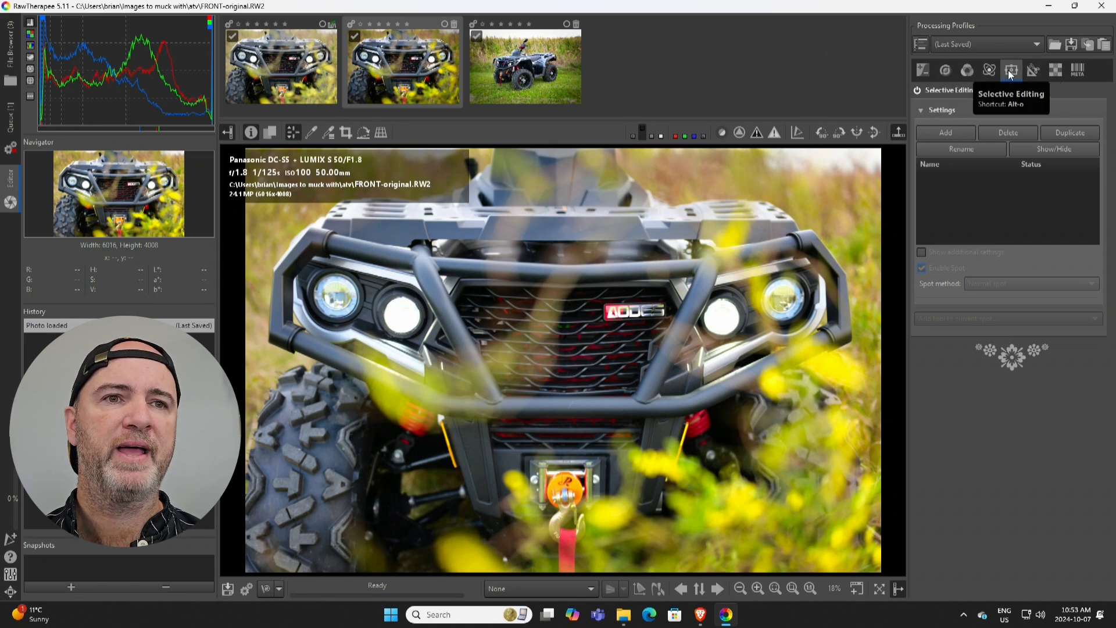
Enable Selective Editing, add a new spot, and stretch its ellipse horizontally to the full width of the photo.
{"action": "left_click", "coordinate": [917, 90]}
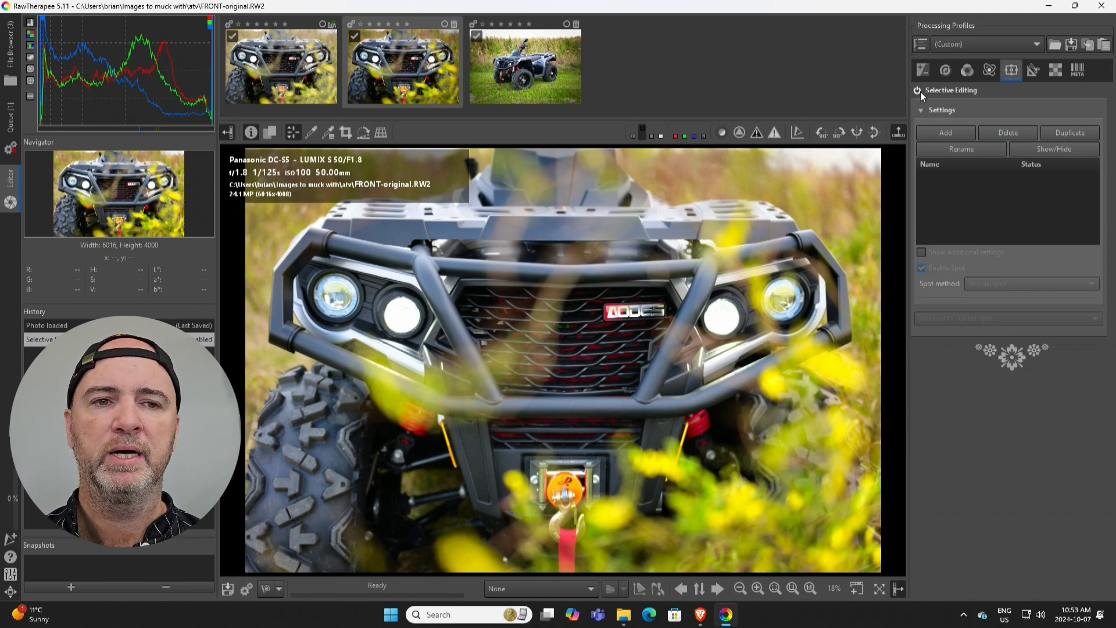
{"action": "left_click", "coordinate": [945, 133]}
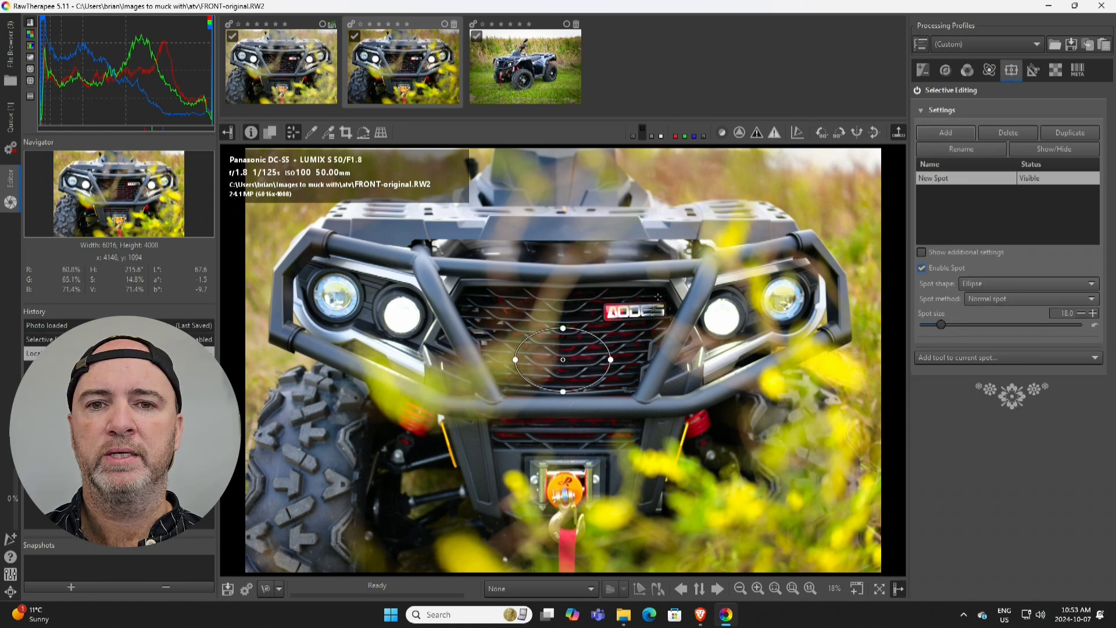
{"action": "left_click_drag", "start_coordinate": [611, 360], "coordinate": [880, 360]}
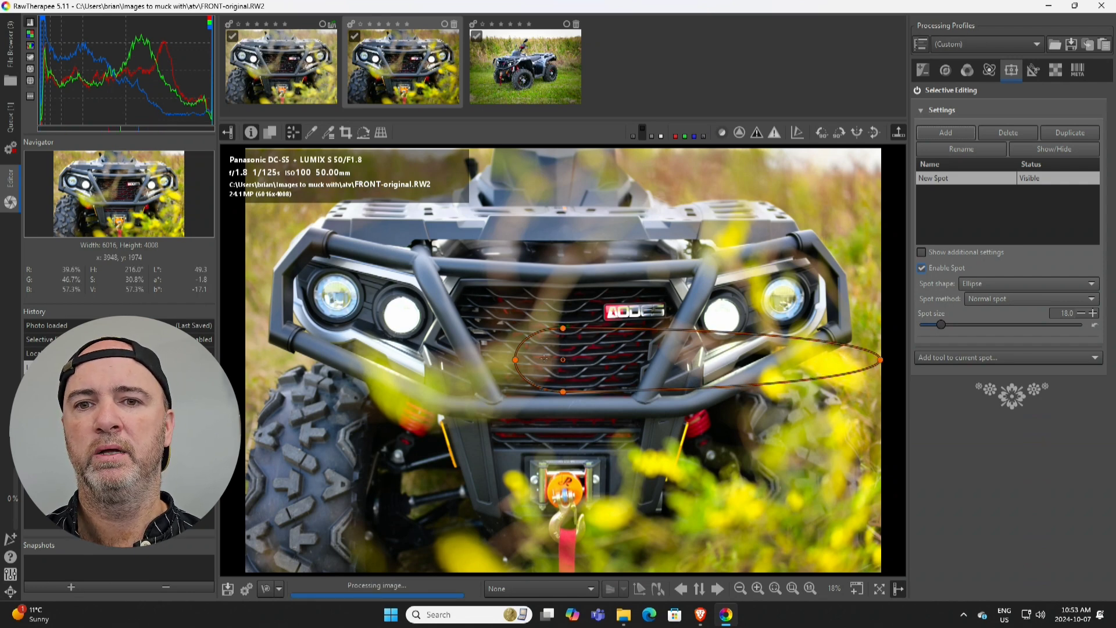
{"action": "left_click_drag", "start_coordinate": [516, 360], "coordinate": [244, 360]}
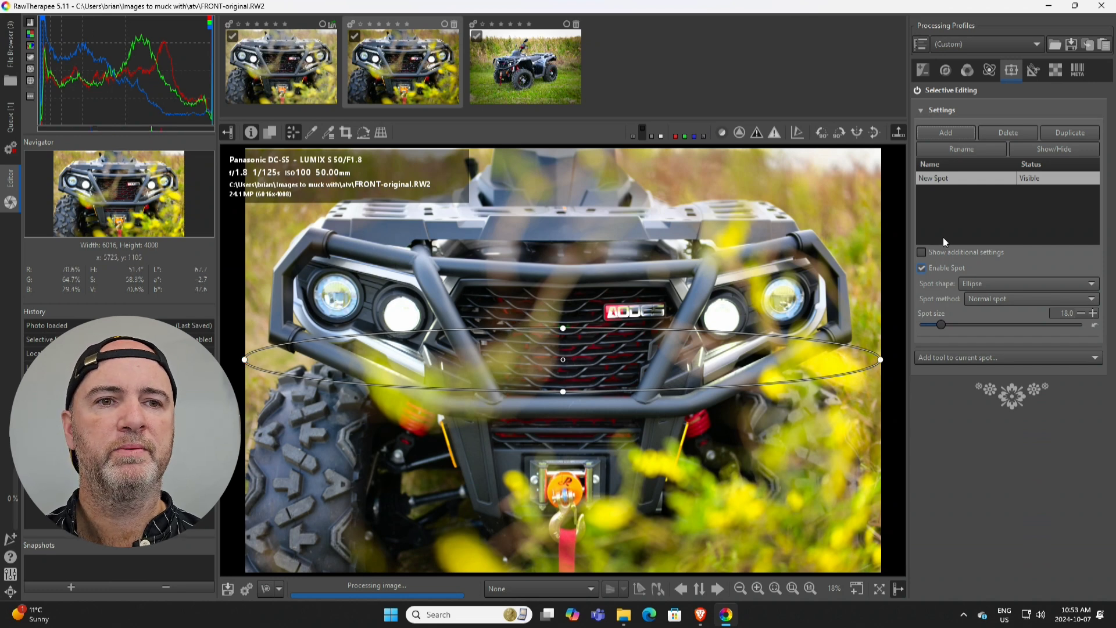
Change the spot's shape to Rectangle and set the spot size to 150.
{"action": "left_click", "coordinate": [984, 283]}
{"action": "left_click", "coordinate": [988, 287]}
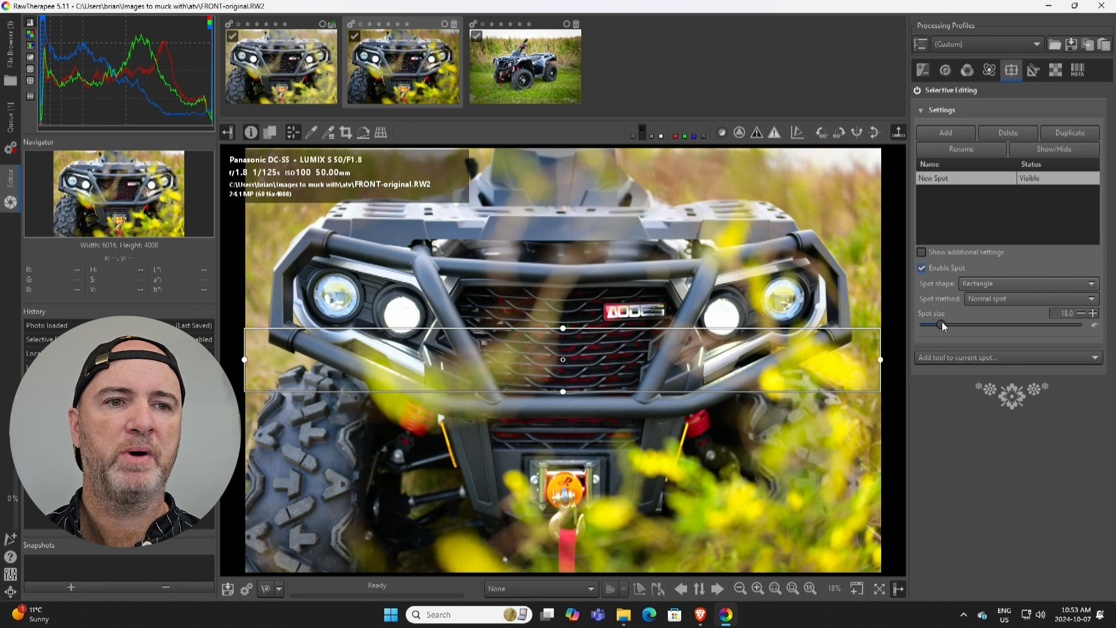
{"action": "left_click_drag", "start_coordinate": [942, 326], "coordinate": [1080, 324]}
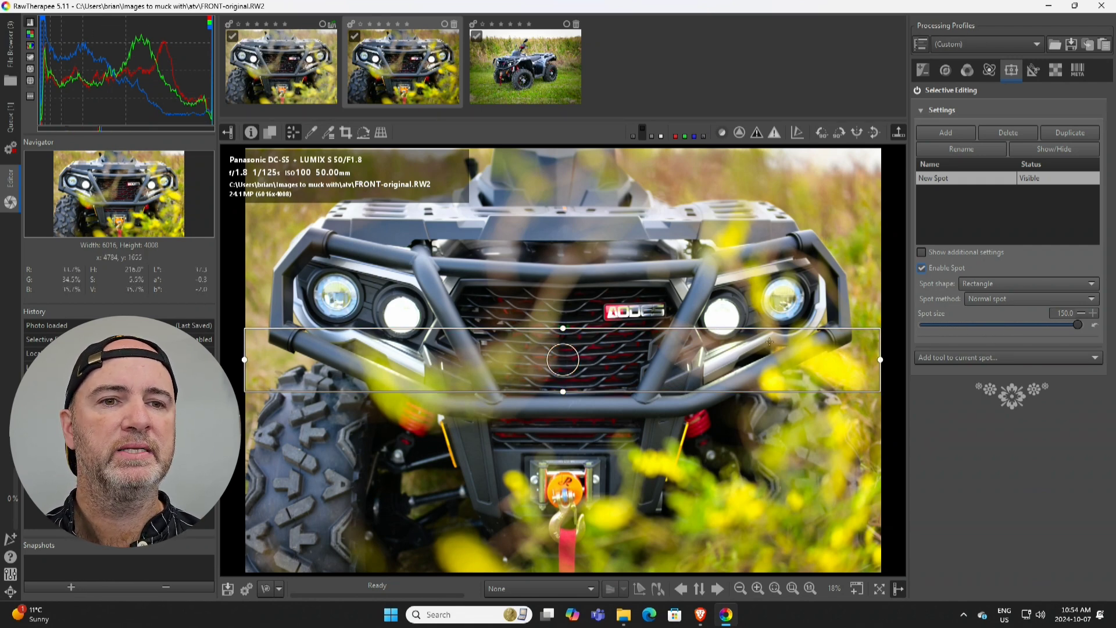
Add Color & Light to the spot, move its color correction point to the grid's deep blue corner, and set the toning strength to 88.
{"action": "left_click", "coordinate": [994, 358]}
{"action": "left_click", "coordinate": [958, 370]}
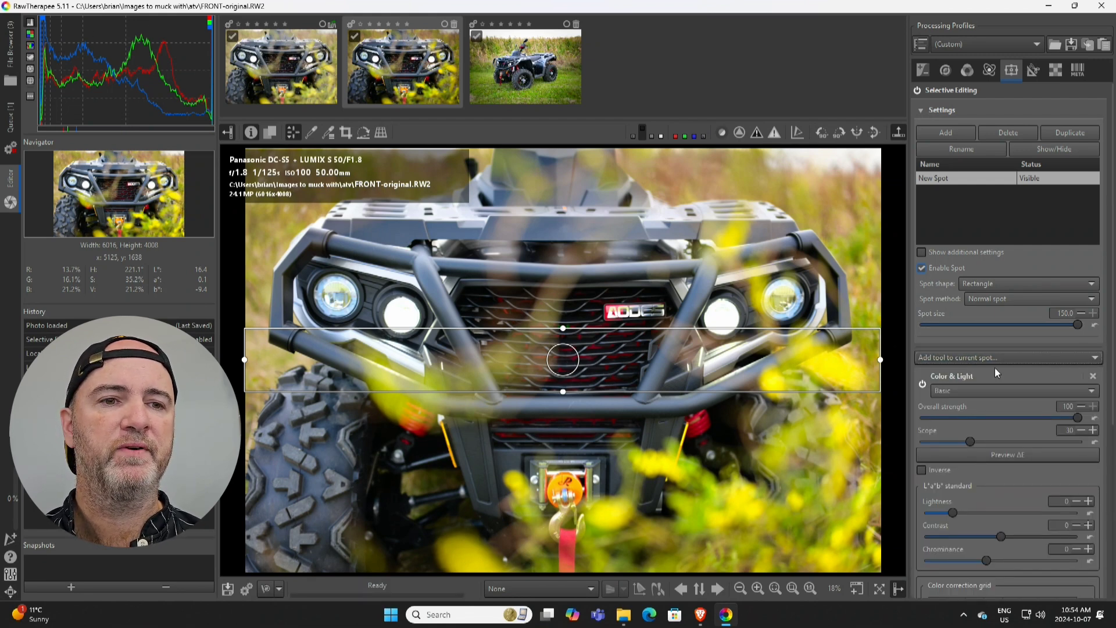
{"action": "scroll", "coordinate": [995, 367], "scroll_direction": "down", "scroll_amount": 2}
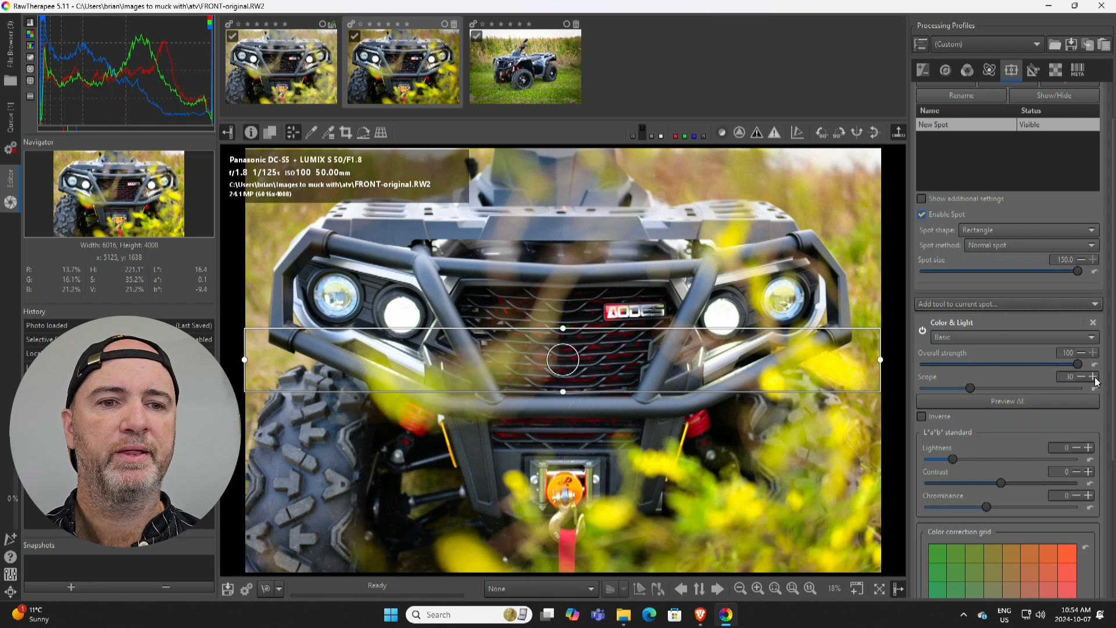
{"action": "scroll", "coordinate": [1068, 379], "scroll_direction": "down", "scroll_amount": 4}
{"action": "scroll", "coordinate": [1066, 379], "scroll_direction": "down", "scroll_amount": 2}
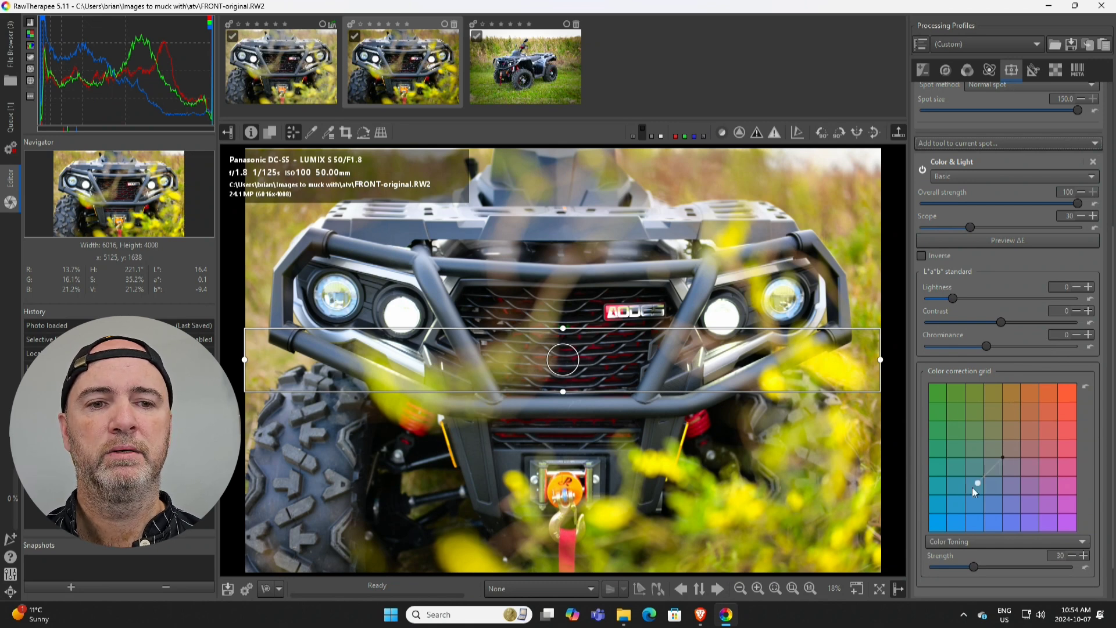
{"action": "left_click_drag", "start_coordinate": [942, 530], "coordinate": [937, 527]}
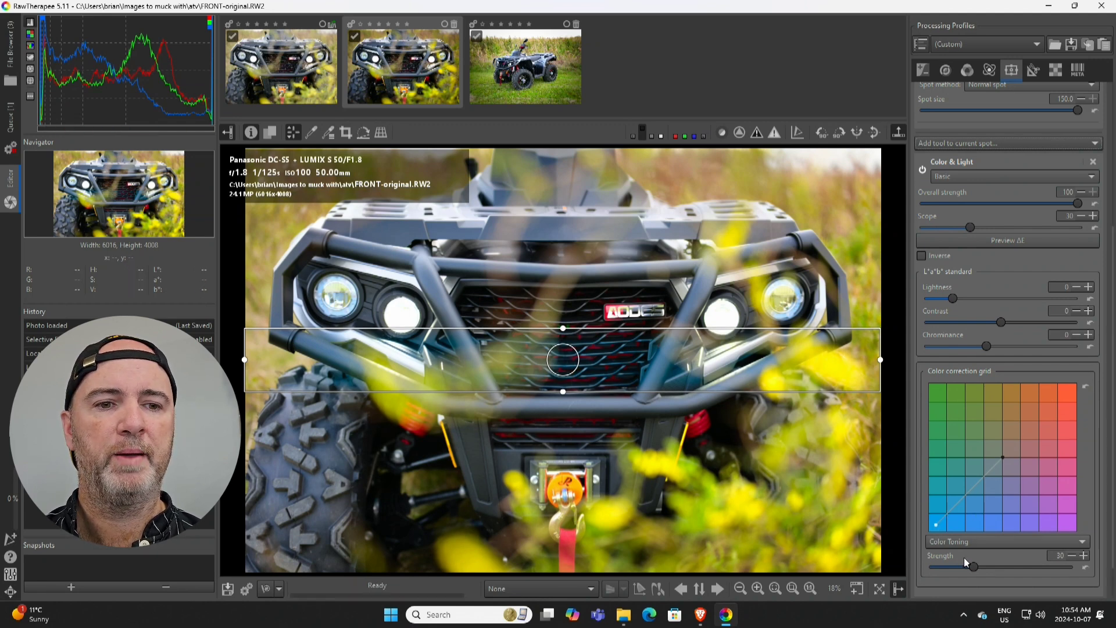
{"action": "left_click", "coordinate": [1042, 566]}
{"action": "left_click_drag", "start_coordinate": [1048, 567], "coordinate": [1053, 567]}
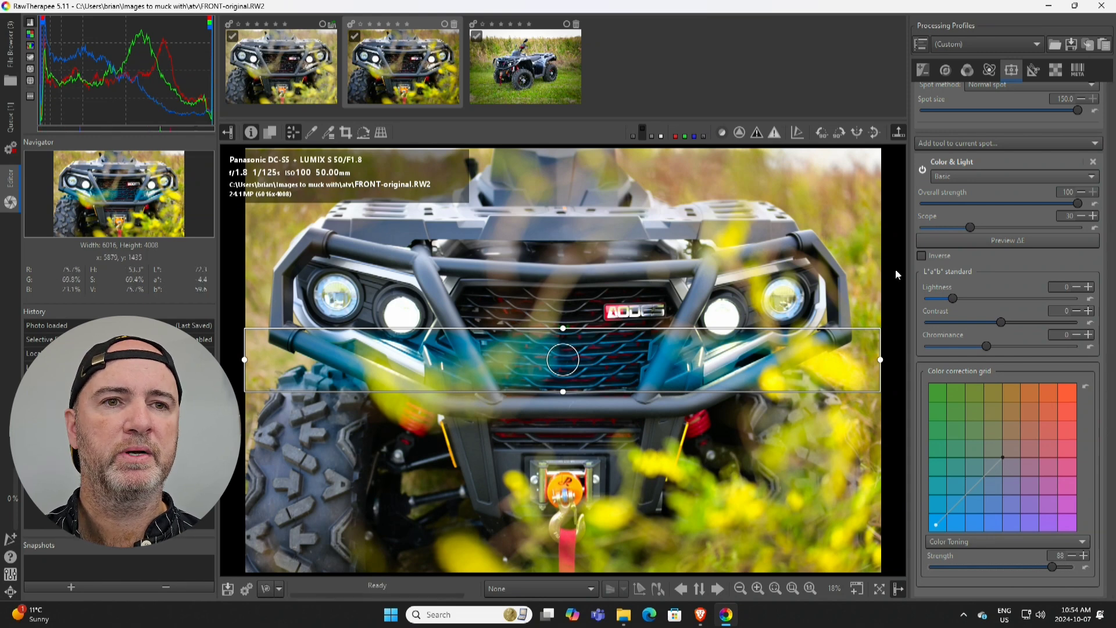
Add Dynamic Range & Exposure to the spot with an exposure compensation of 1.5 and a scope of 98.
{"action": "left_click", "coordinate": [989, 163]}
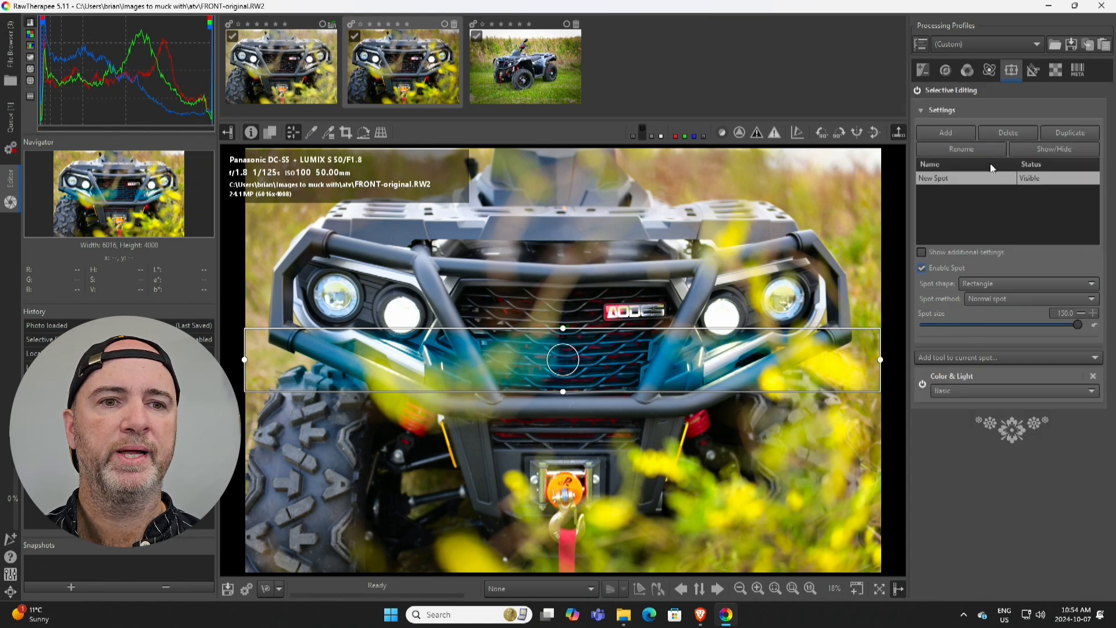
{"action": "left_click", "coordinate": [968, 355]}
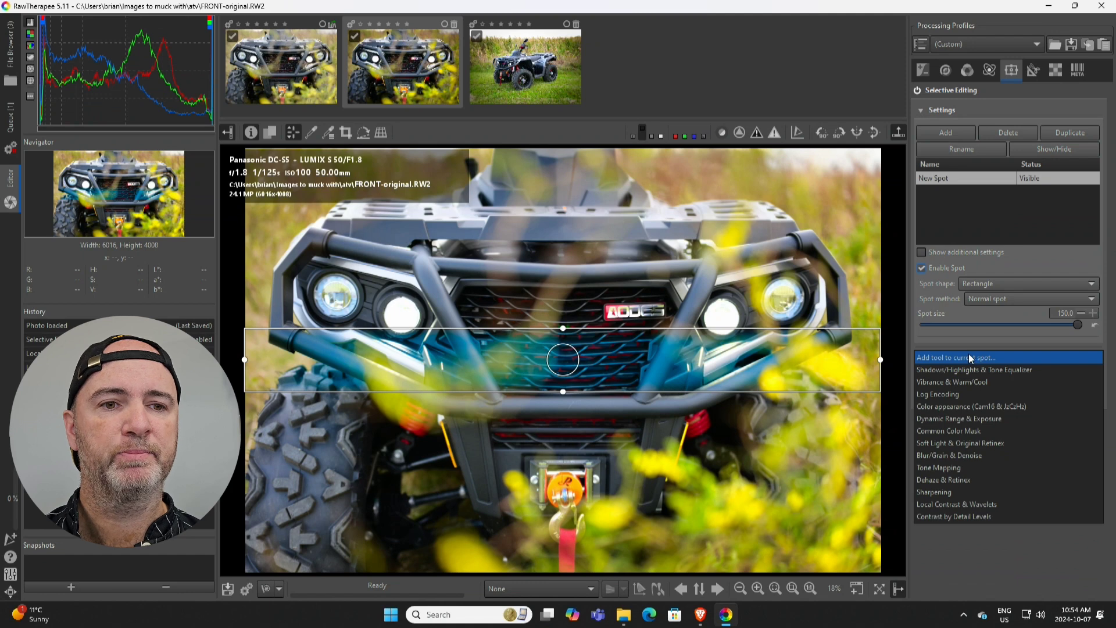
{"action": "left_click", "coordinate": [967, 418]}
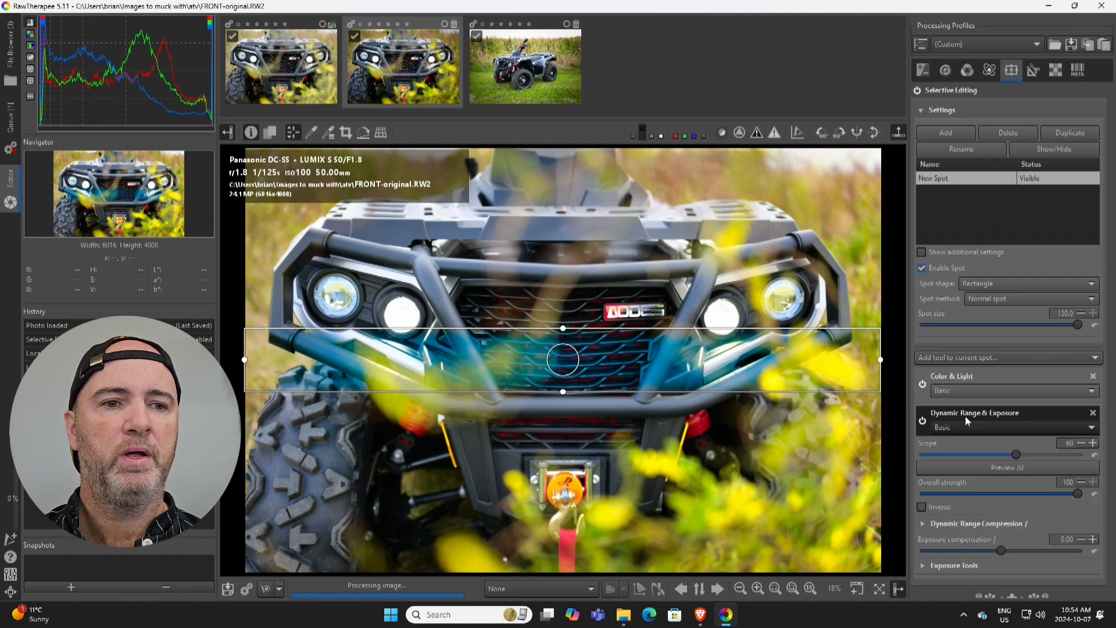
{"action": "scroll", "coordinate": [983, 359], "scroll_direction": "down", "scroll_amount": 1}
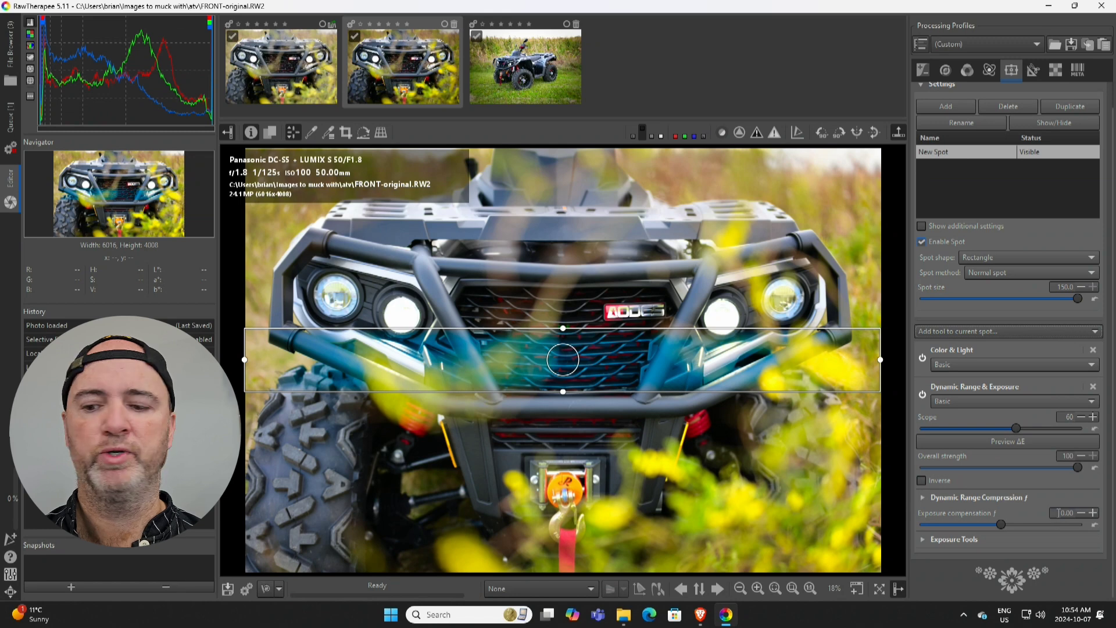
{"action": "left_click", "coordinate": [1060, 512]}
{"action": "type", "text": "1.5"}
{"action": "key", "text": "Return"}
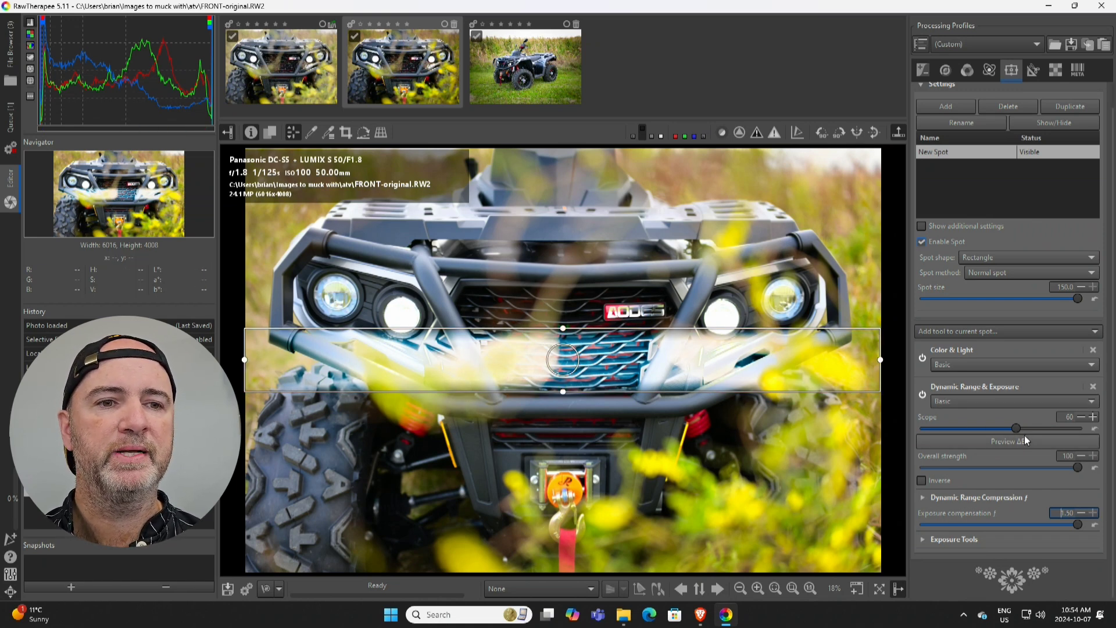
{"action": "left_click_drag", "start_coordinate": [1077, 430], "coordinate": [1078, 430]}
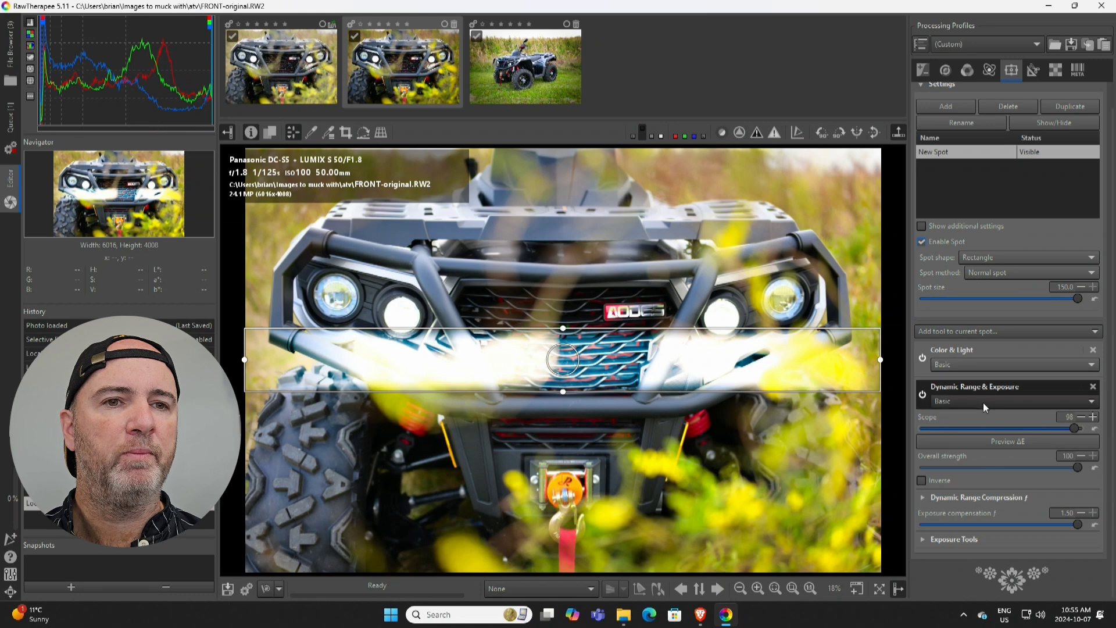
Move the spot onto the inner right headlight, flatten its rectangle to a very thin horizontal streak, and check it without the spot outline.
{"action": "scroll", "coordinate": [997, 399], "scroll_direction": "up", "scroll_amount": 1}
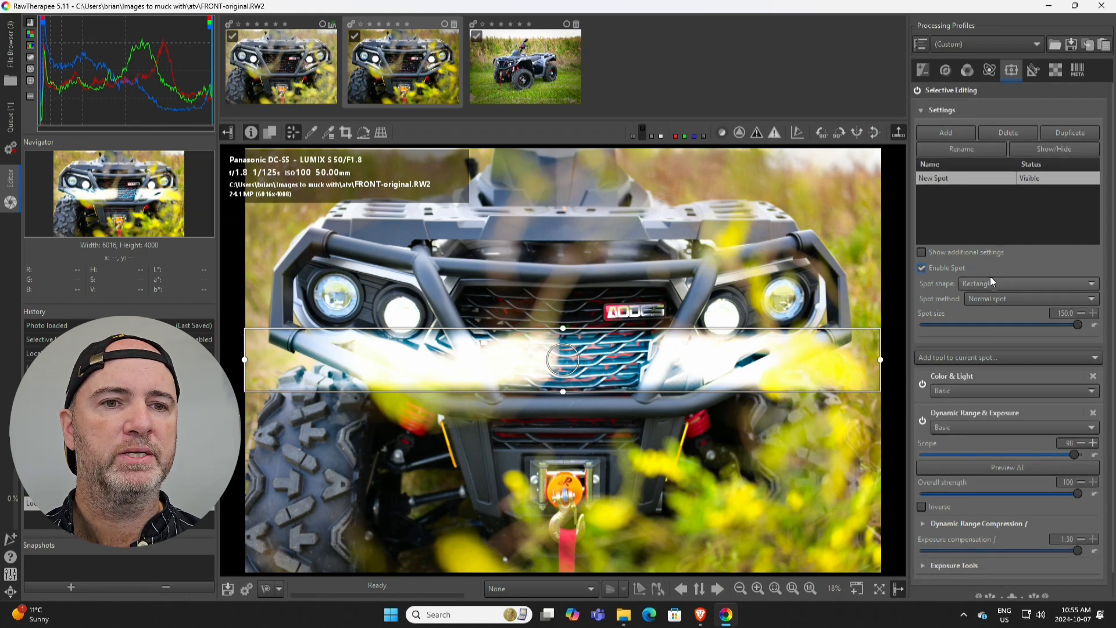
{"action": "left_click", "coordinate": [981, 378]}
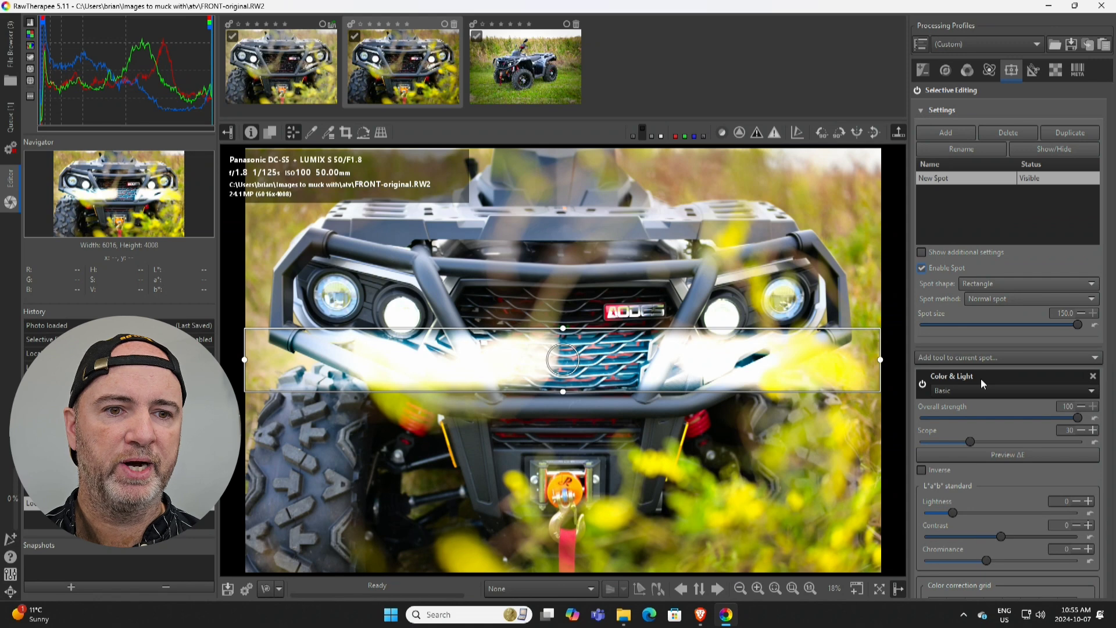
{"action": "scroll", "coordinate": [959, 398], "scroll_direction": "down", "scroll_amount": 2}
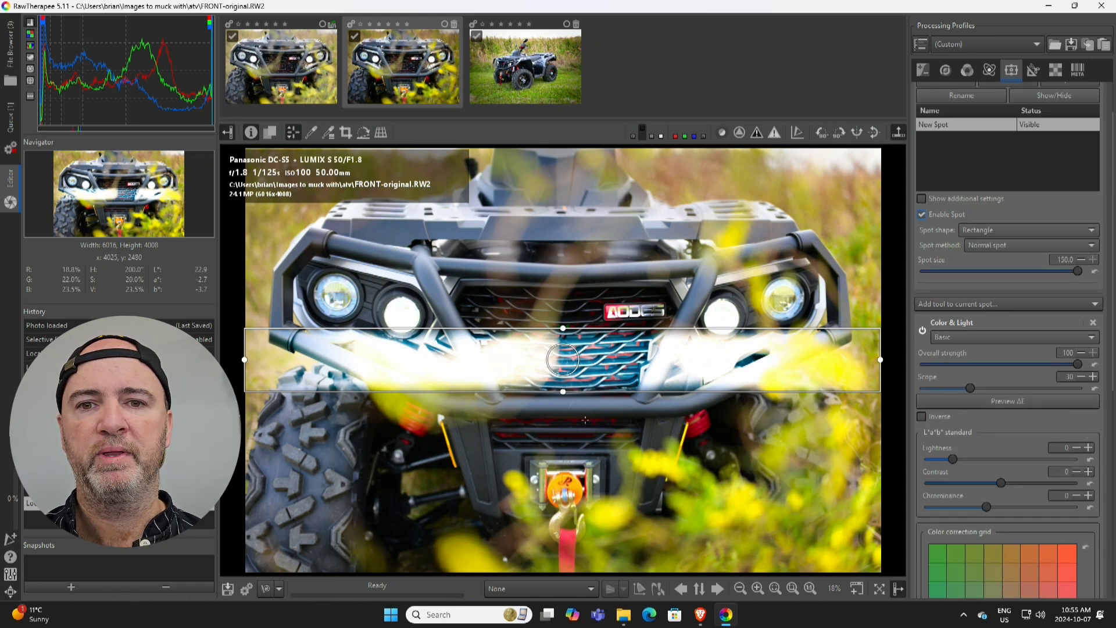
{"action": "left_click_drag", "start_coordinate": [567, 361], "coordinate": [714, 321]}
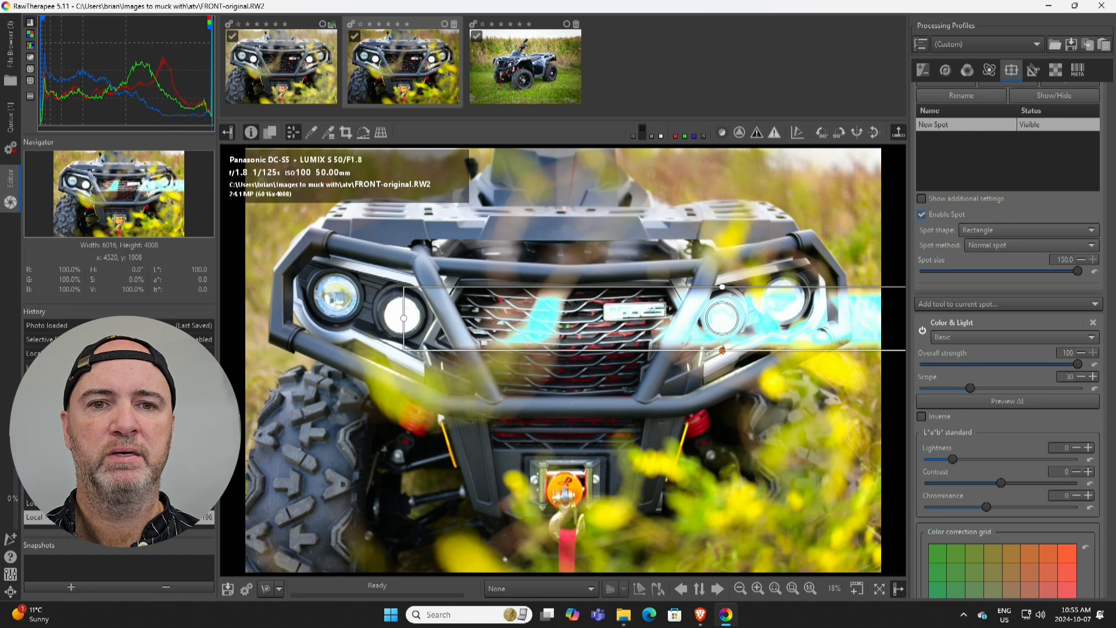
{"action": "left_click_drag", "start_coordinate": [722, 351], "coordinate": [723, 328]}
{"action": "left_click_drag", "start_coordinate": [721, 287], "coordinate": [721, 319]}
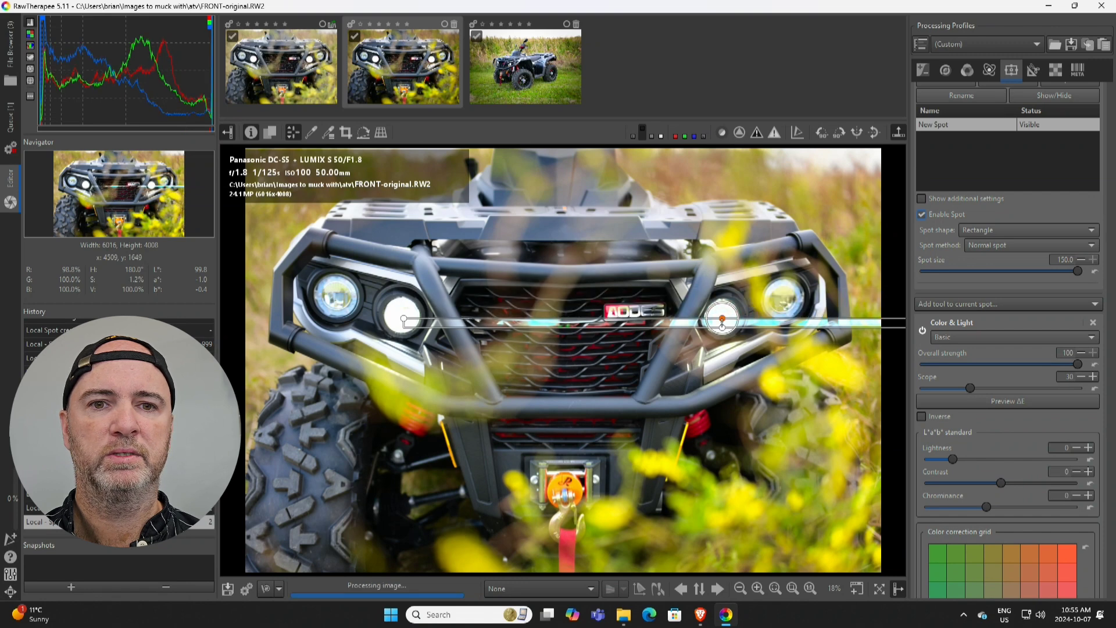
{"action": "left_click_drag", "start_coordinate": [721, 326], "coordinate": [722, 319]}
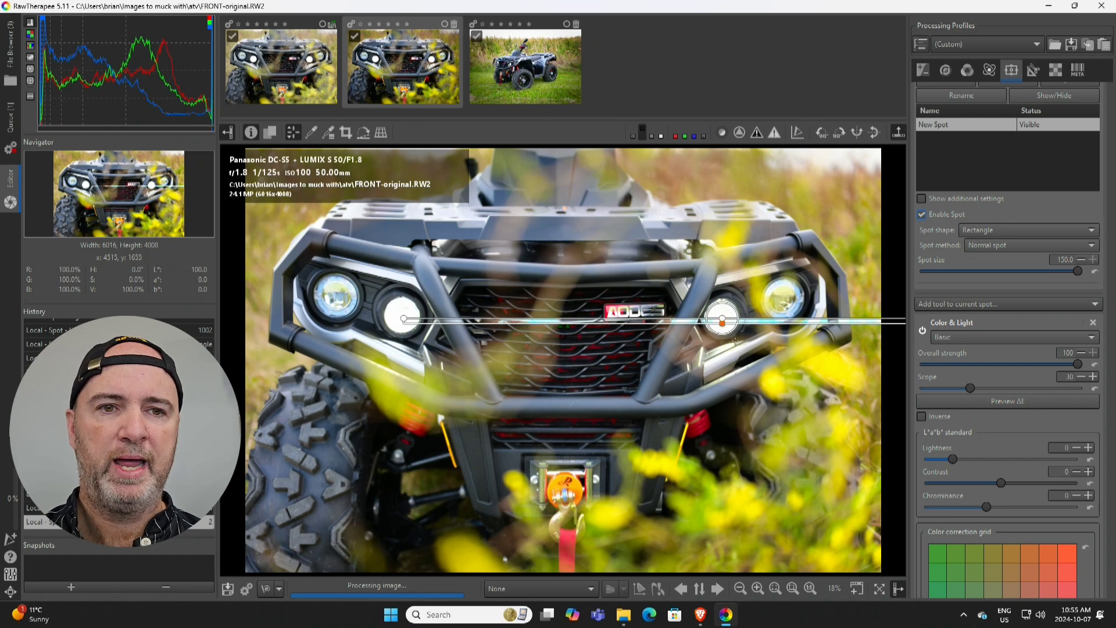
{"action": "left_click", "coordinate": [991, 70]}
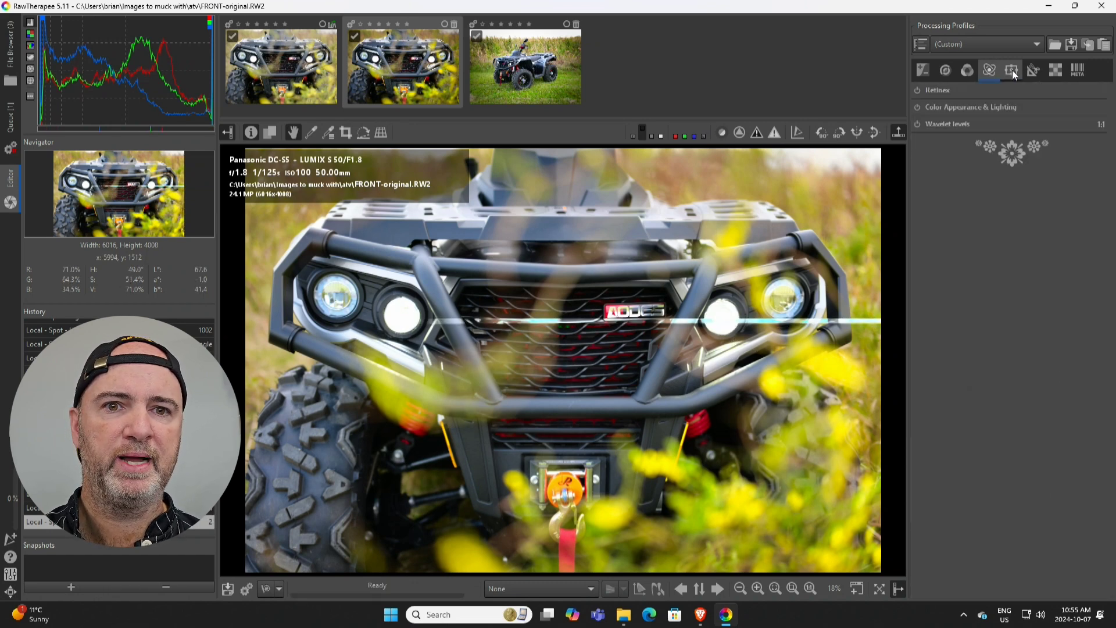
{"action": "left_click", "coordinate": [1012, 72]}
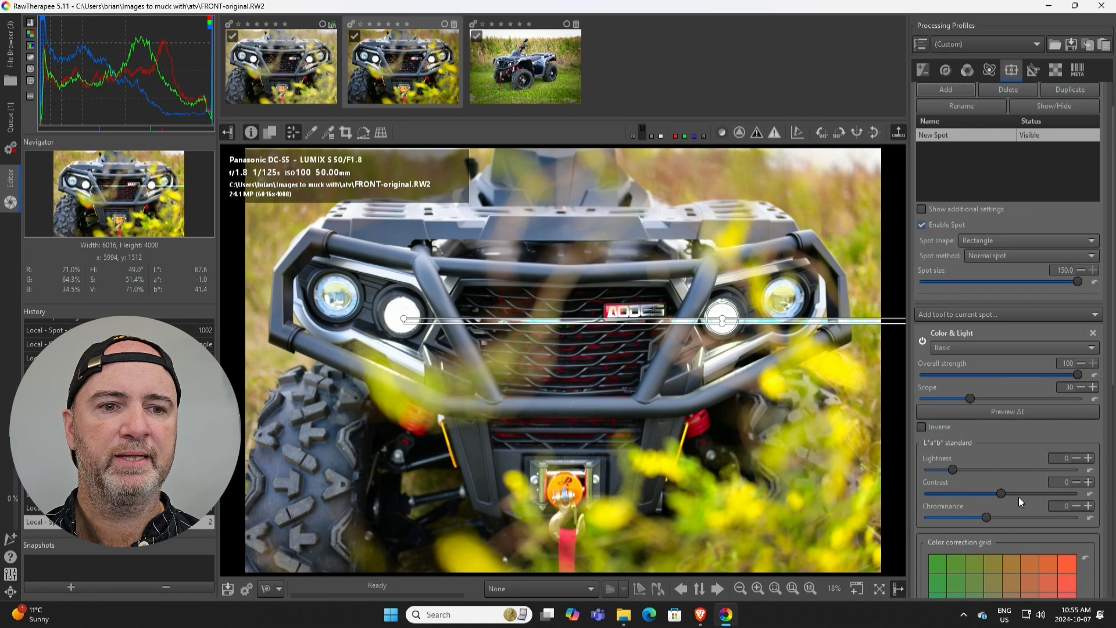
Reduce the streak's blue tint by moving the color correction point close to the grid's centre, and check it without the spot outline.
{"action": "scroll", "coordinate": [1018, 497], "scroll_direction": "down", "scroll_amount": 3}
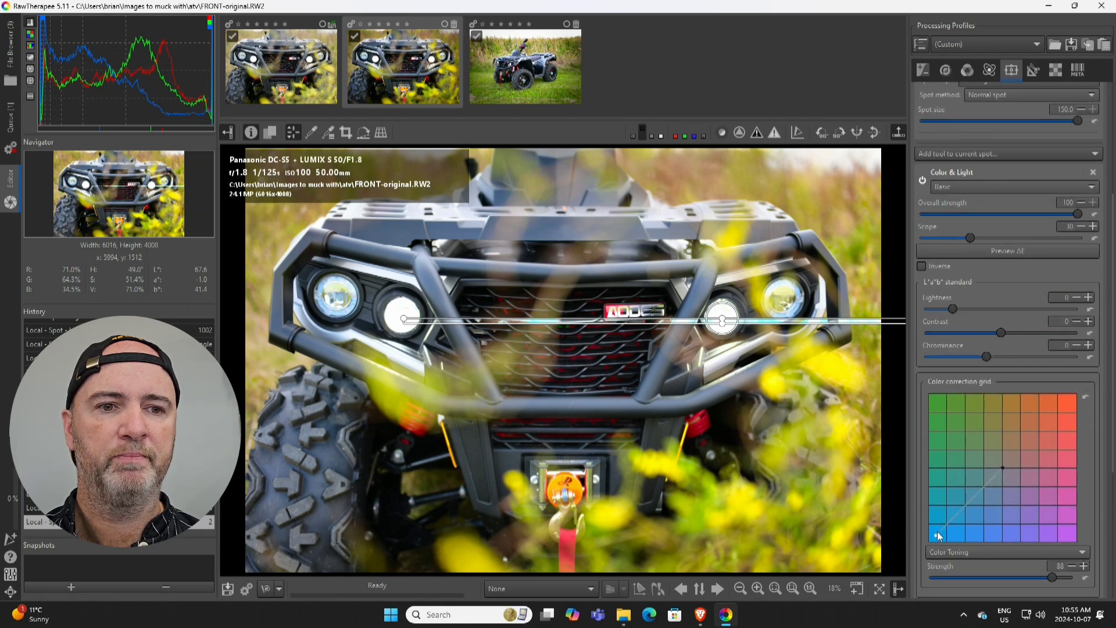
{"action": "left_click_drag", "start_coordinate": [936, 534], "coordinate": [993, 477]}
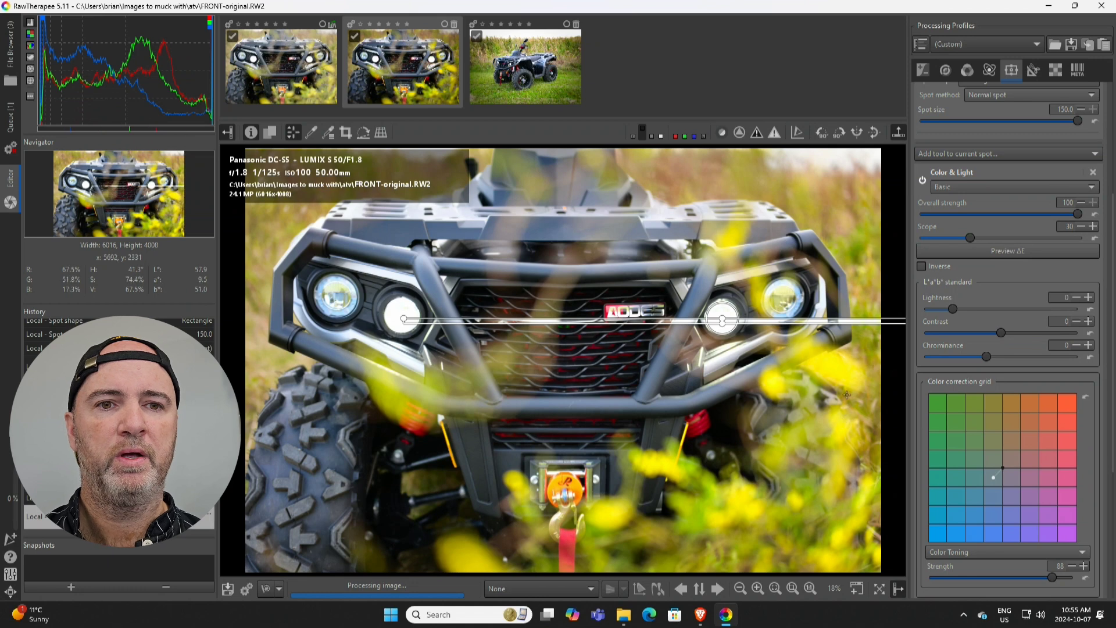
{"action": "left_click", "coordinate": [982, 72]}
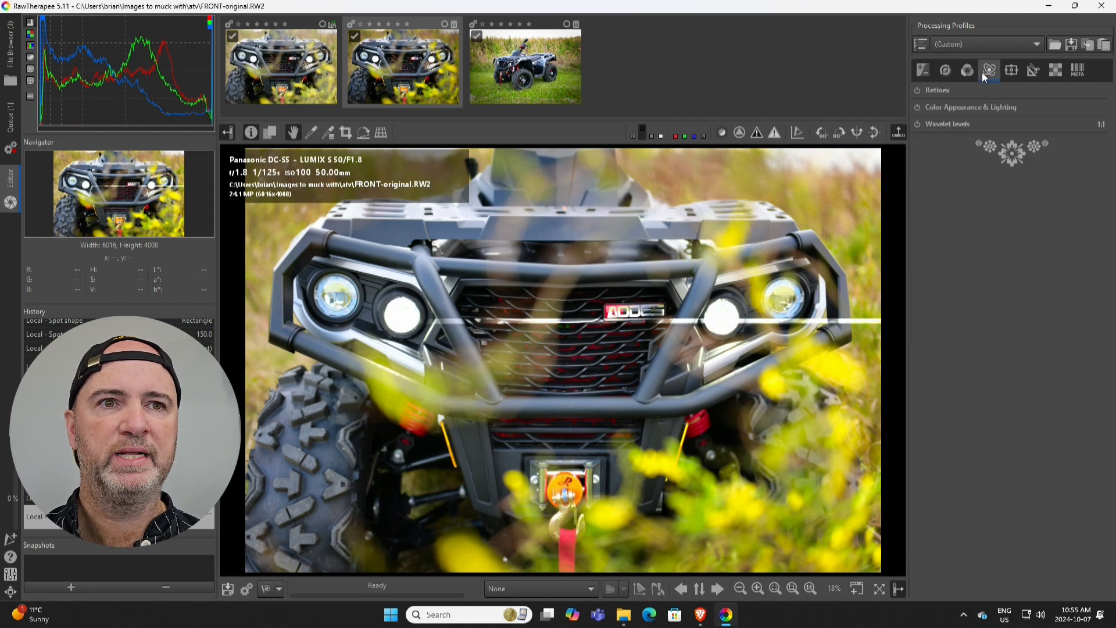
{"action": "left_click", "coordinate": [1010, 69]}
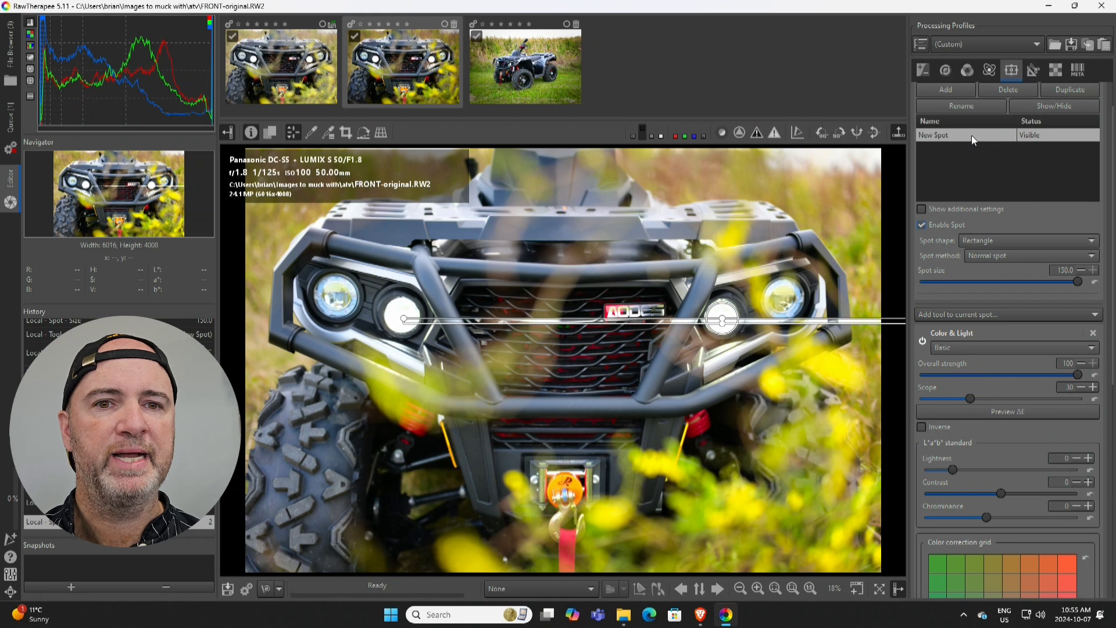
Duplicate the spot and place the copy on the inner right headlight just above the first streak, then view it without outlines.
{"action": "left_click", "coordinate": [1071, 90]}
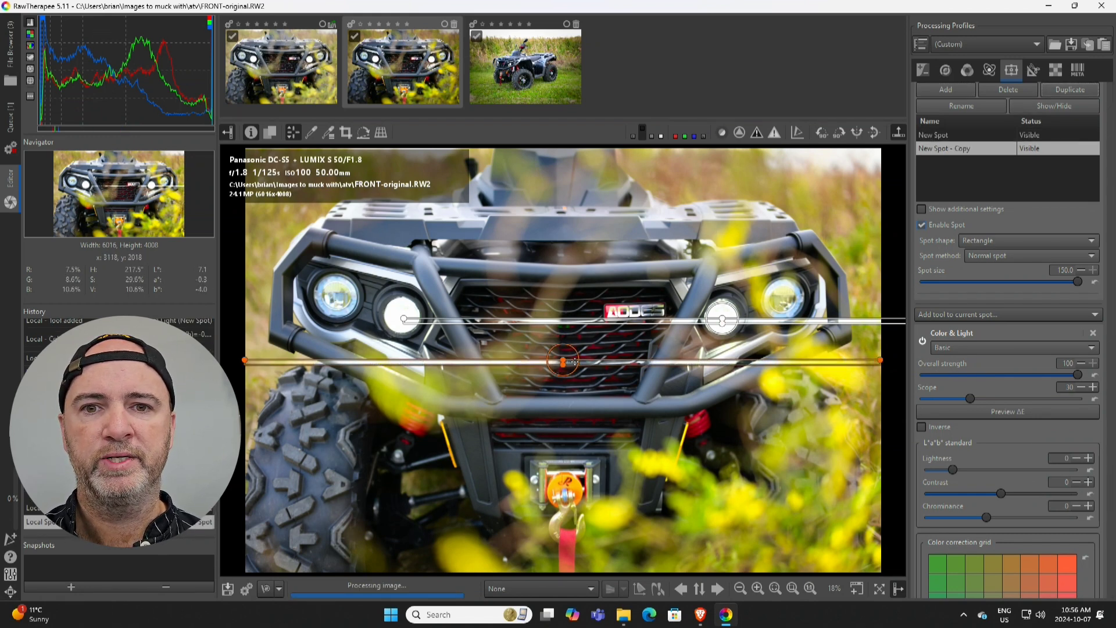
{"action": "left_click_drag", "start_coordinate": [574, 362], "coordinate": [733, 314]}
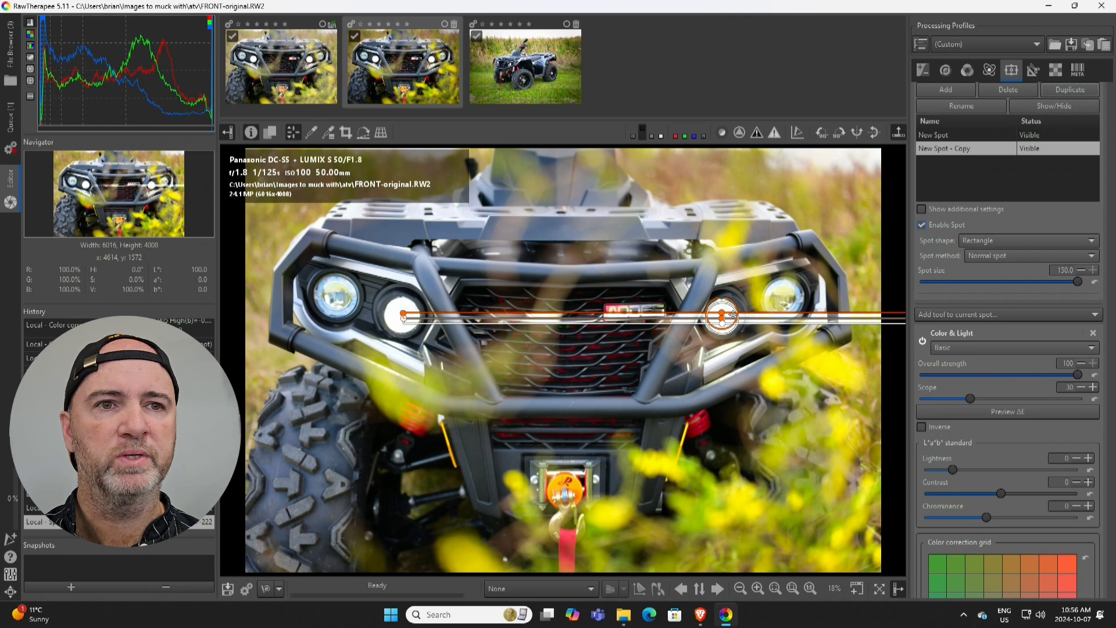
{"action": "left_click", "coordinate": [988, 72]}
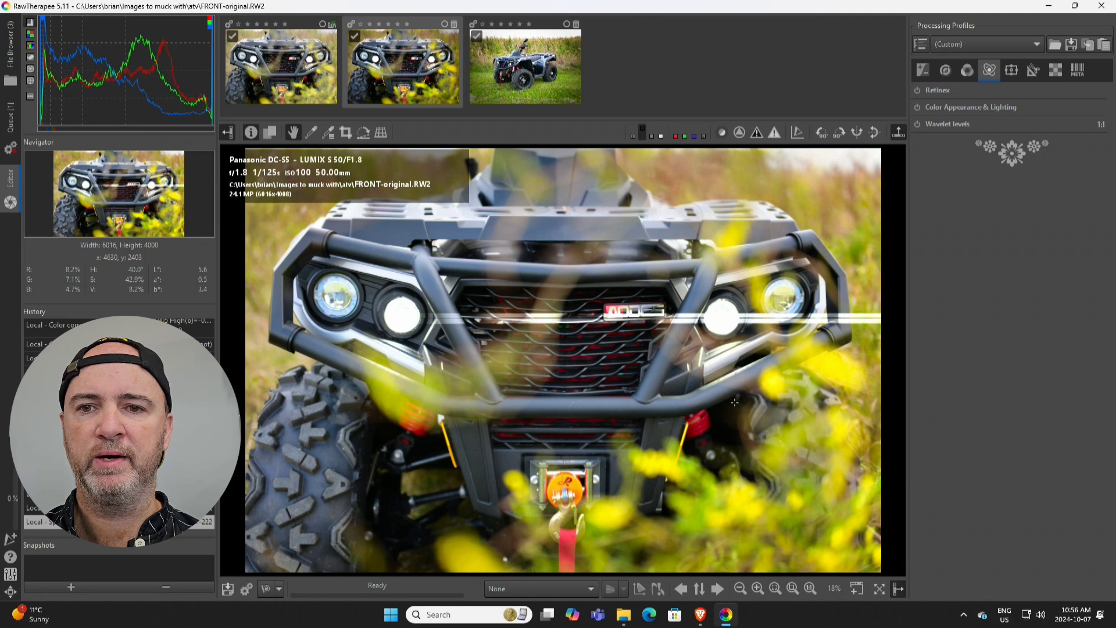